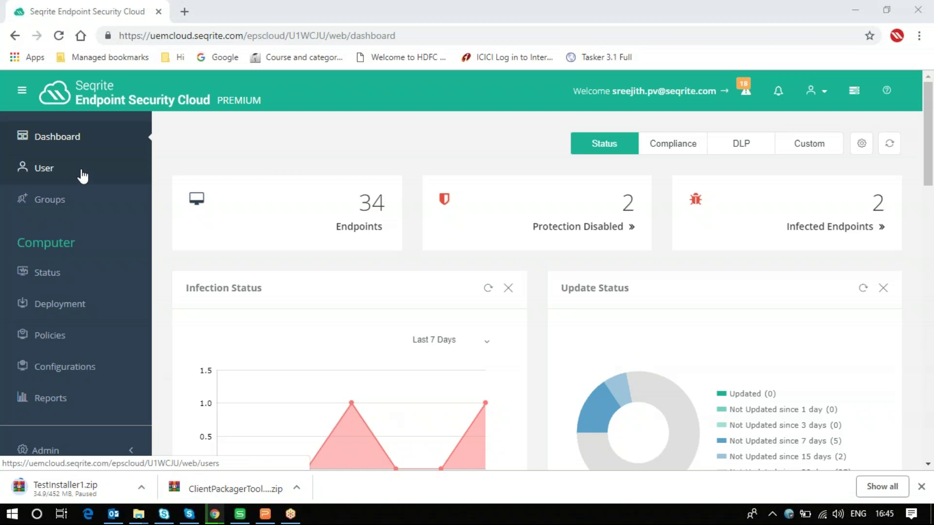
# - Open the Deployment page from the Computer section of the sidebar
pyautogui.click(88, 306)
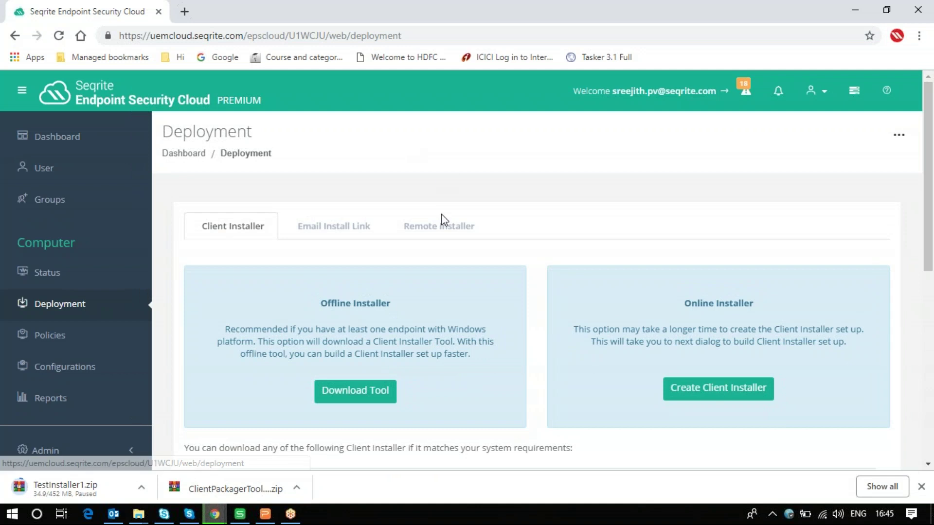
# - Show the Remote Installer section and scroll to the Windows remote installation steps
pyautogui.click(439, 225)
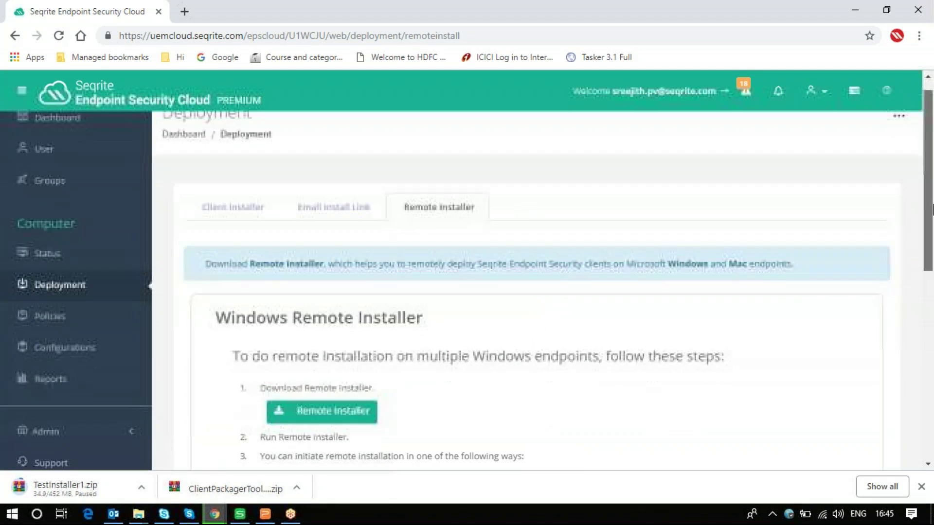
pyautogui.moveTo(928, 201); pyautogui.dragTo(925, 231)
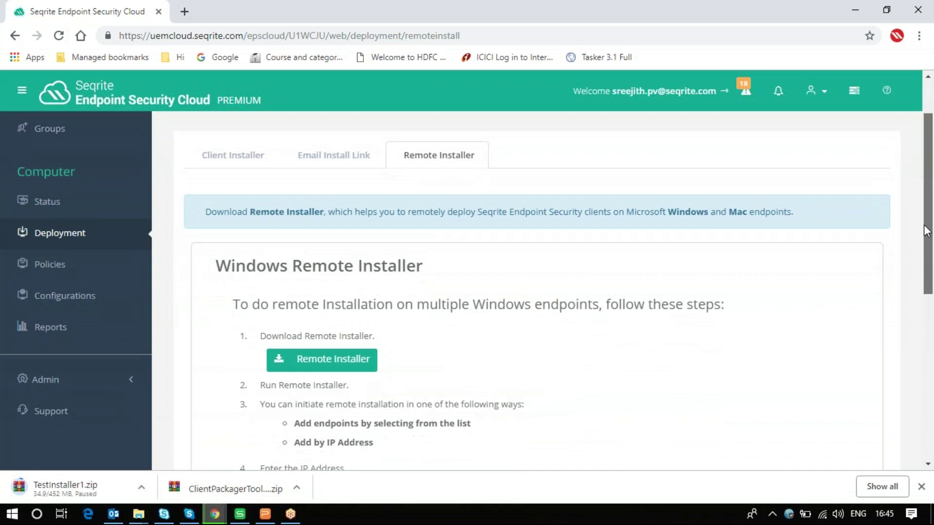
pyautogui.moveTo(925, 231); pyautogui.dragTo(917, 246)
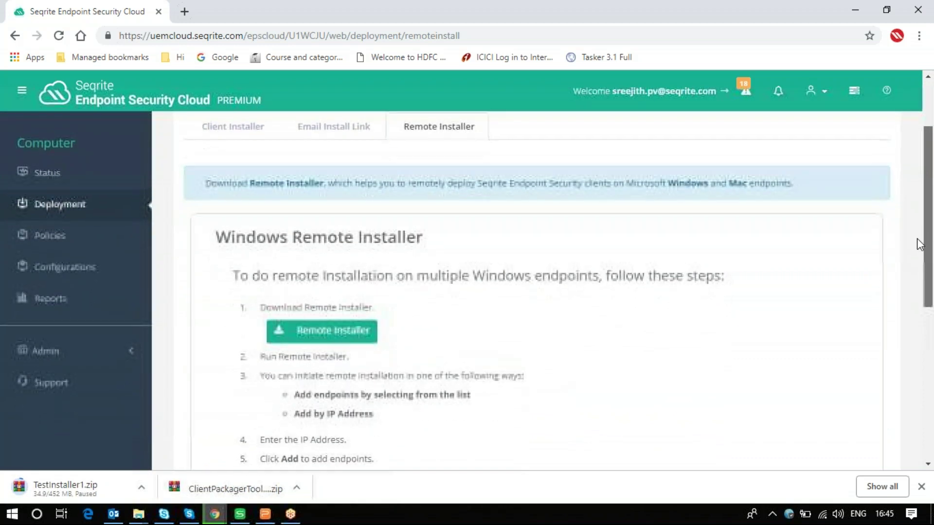
pyautogui.scroll(-1, 916, 243)
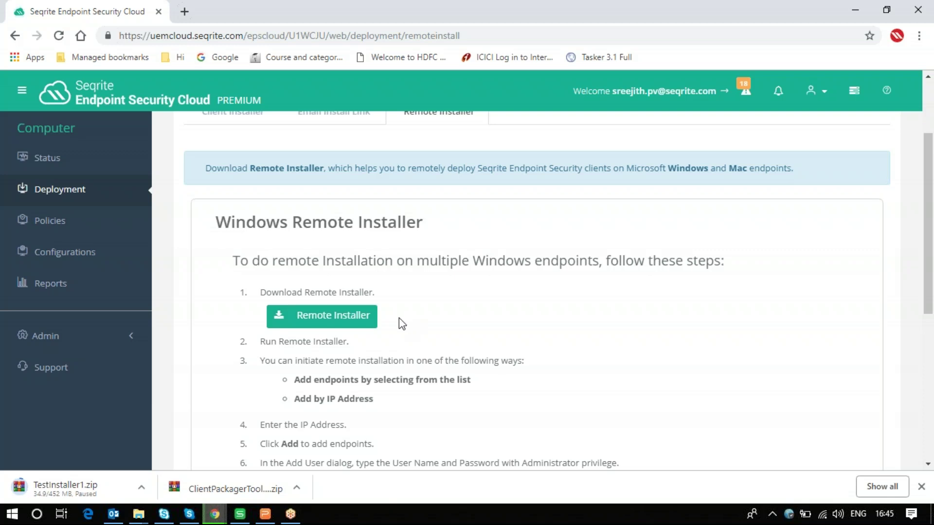
# - Download rmclntdp.zip and show it in its Downloads folder
pyautogui.click(331, 321)
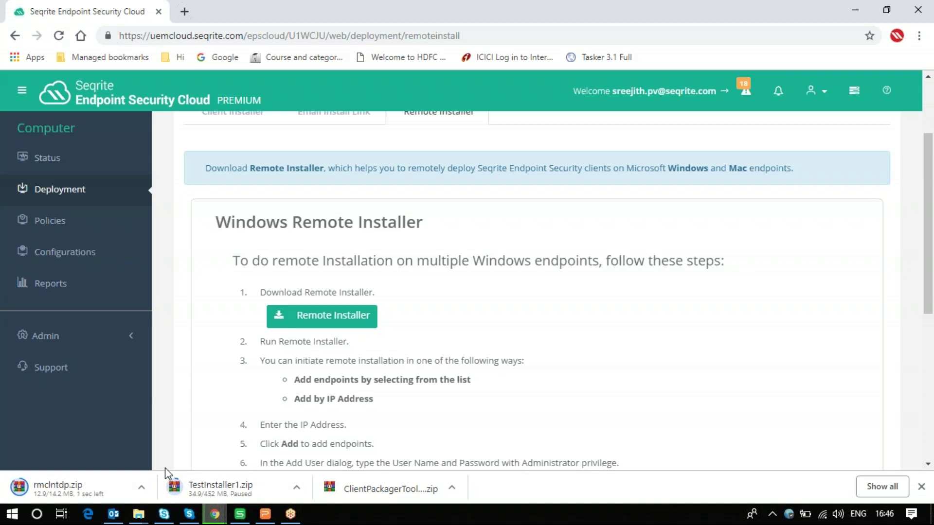
pyautogui.click(141, 487)
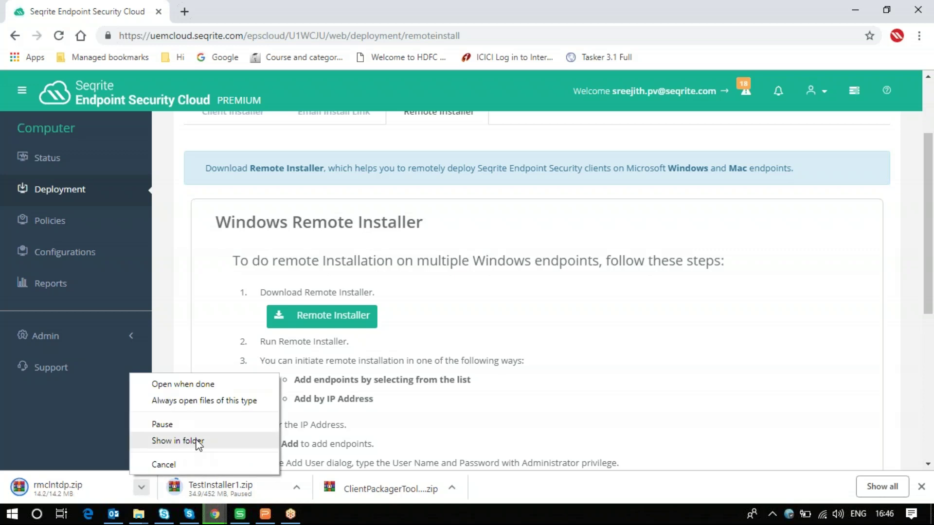
pyautogui.click(196, 441)
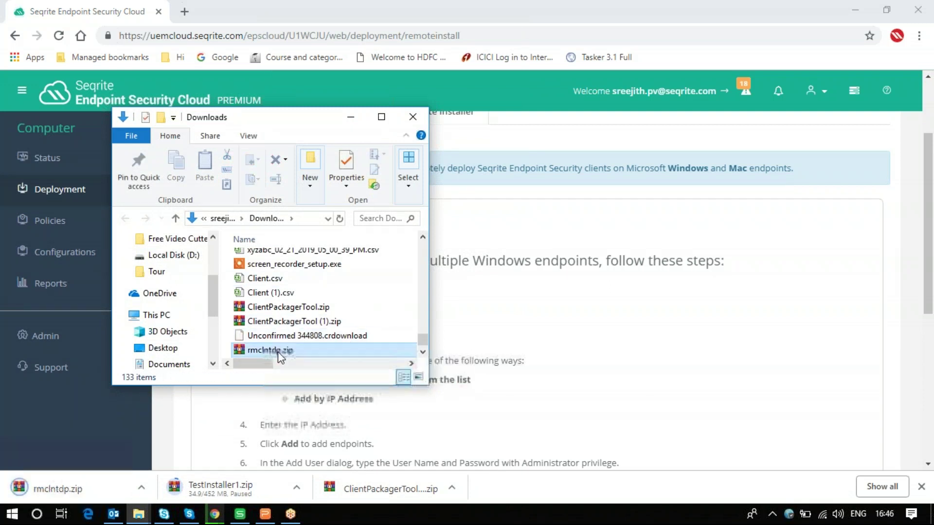
# - Extract rmclntdp.zip to an rmclntdp folder, open it and select RemoteInstall.exe
pyautogui.rightClick(278, 351)
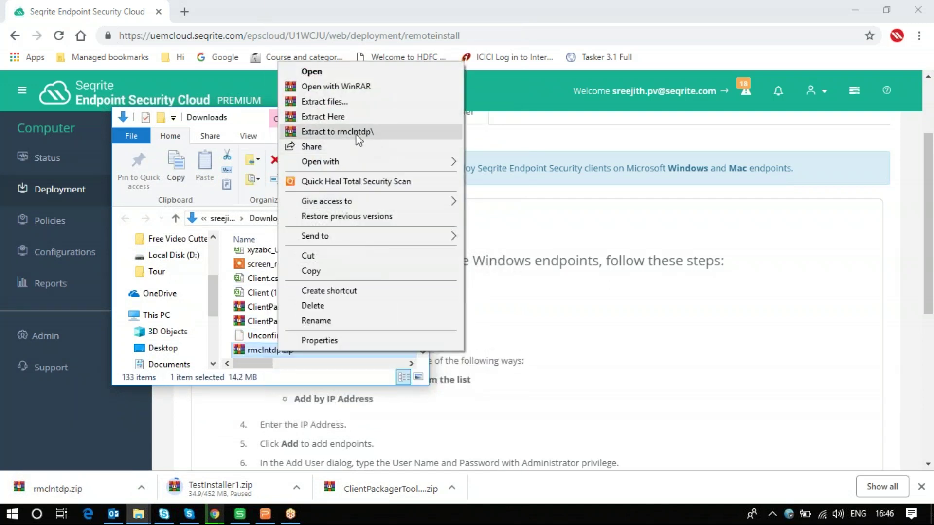
pyautogui.click(355, 132)
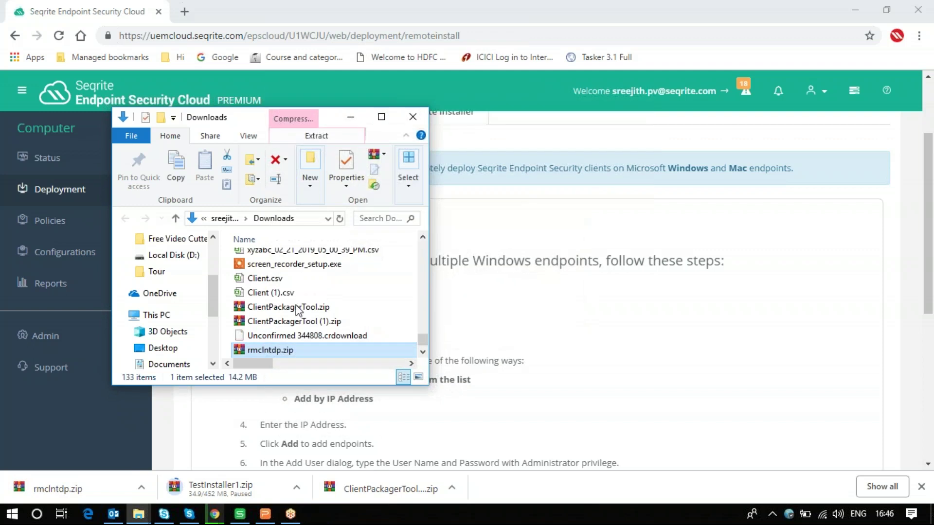
pyautogui.click(273, 265)
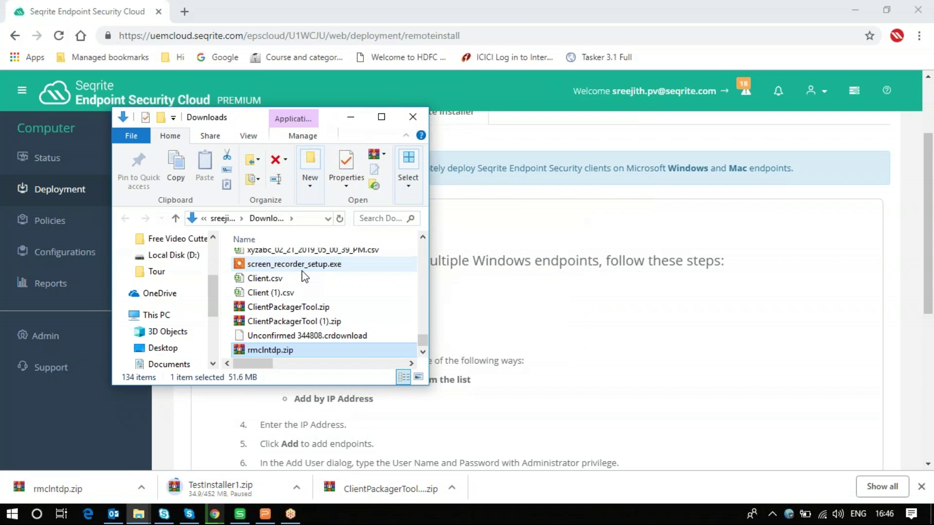
pyautogui.press('Home')
pyautogui.doubleClick(281, 257)
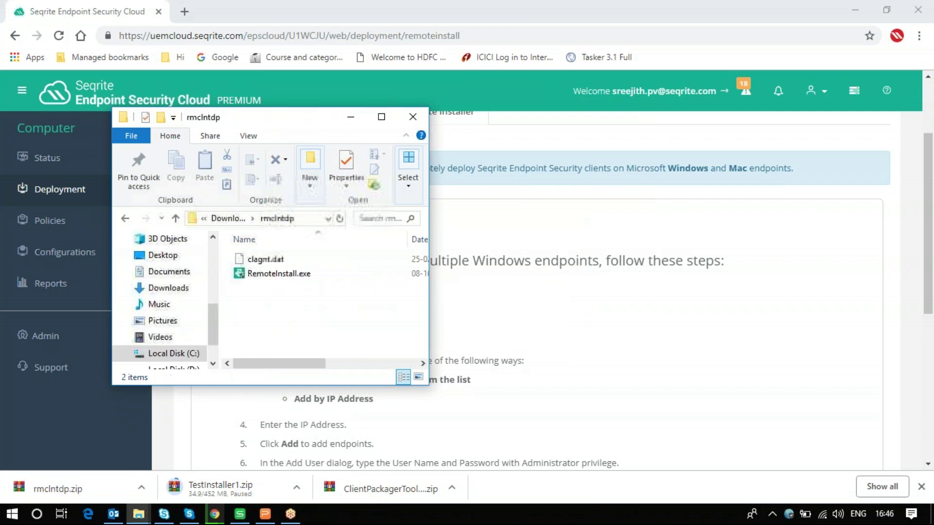
pyautogui.click(280, 279)
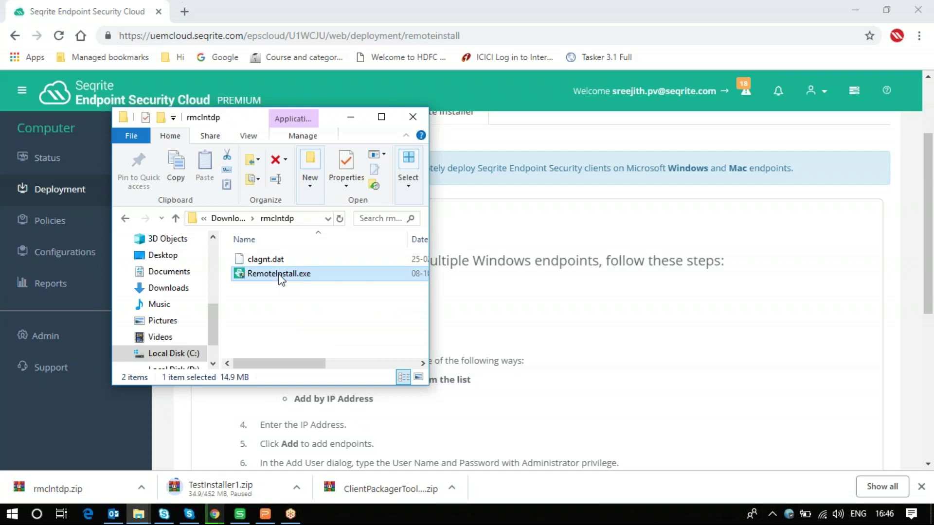
# - Launch RemoteInstall.exe, browse Network Endpoints, and dismiss the 'Please select an endpoint' error
pyautogui.doubleClick(280, 278)
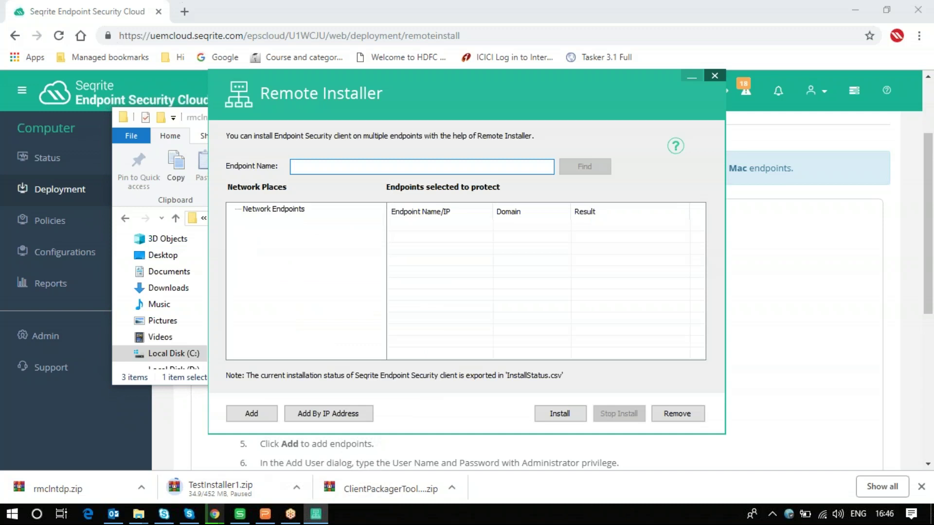
pyautogui.moveTo(392, 98); pyautogui.dragTo(290, 82)
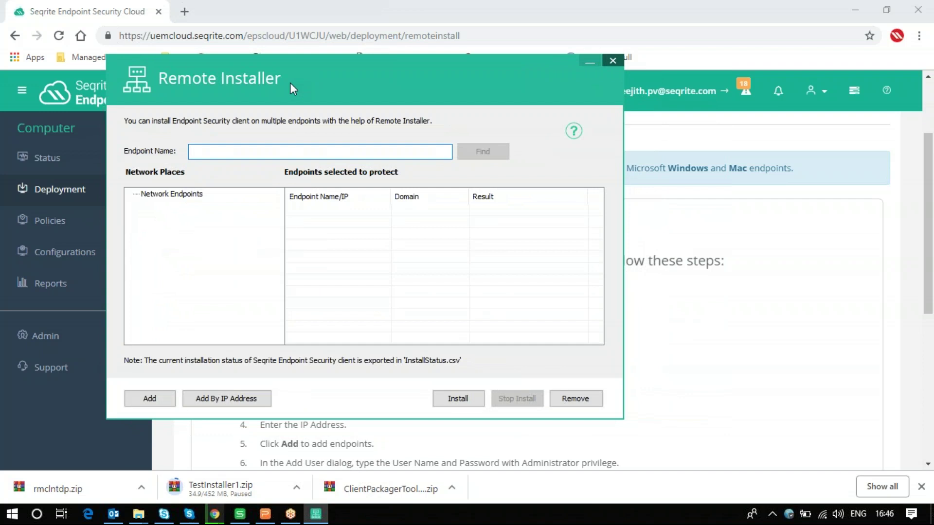
pyautogui.click(190, 199)
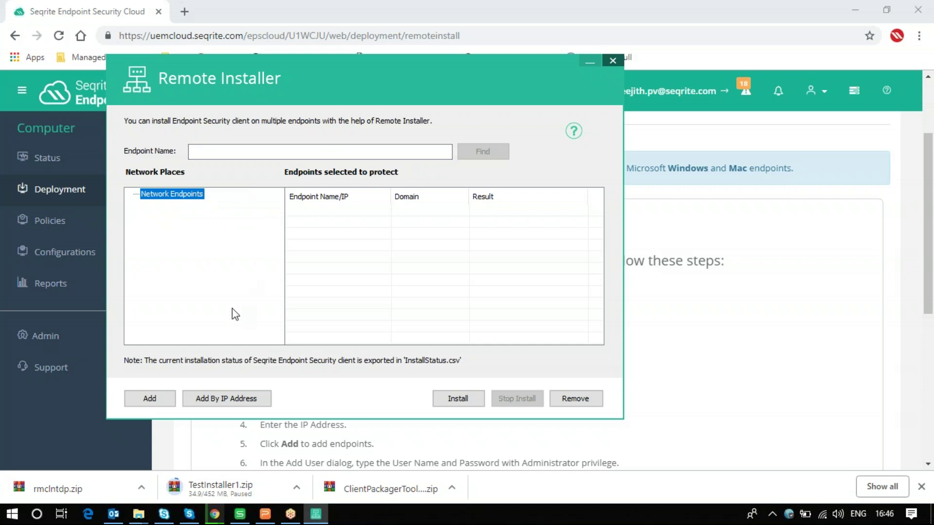
pyautogui.click(164, 401)
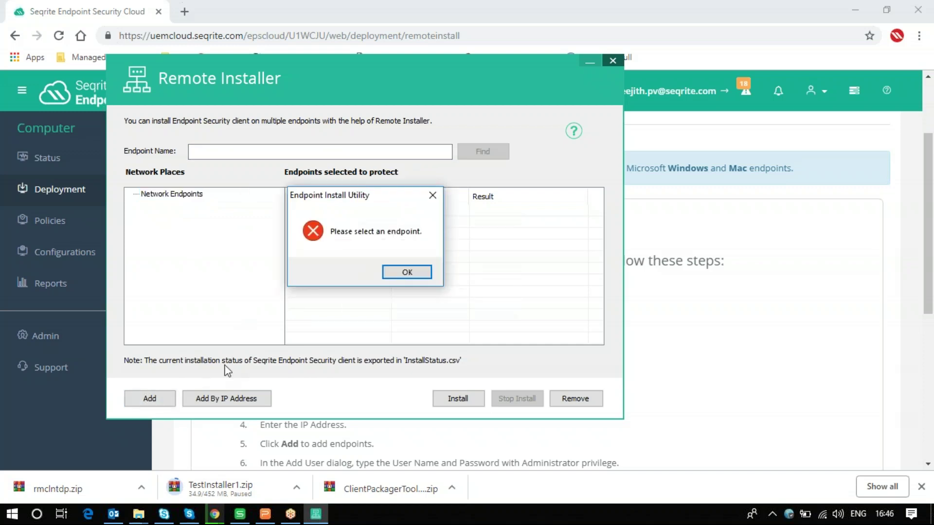
pyautogui.click(408, 273)
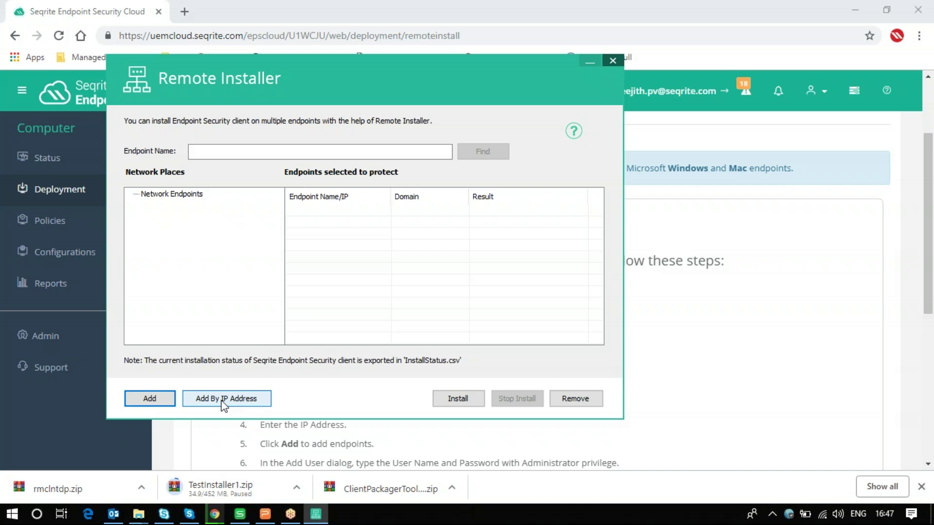
# - Add endpoints by IP range from 192.168.1.150 to 192.168.1.151
pyautogui.click(223, 402)
pyautogui.click(287, 287)
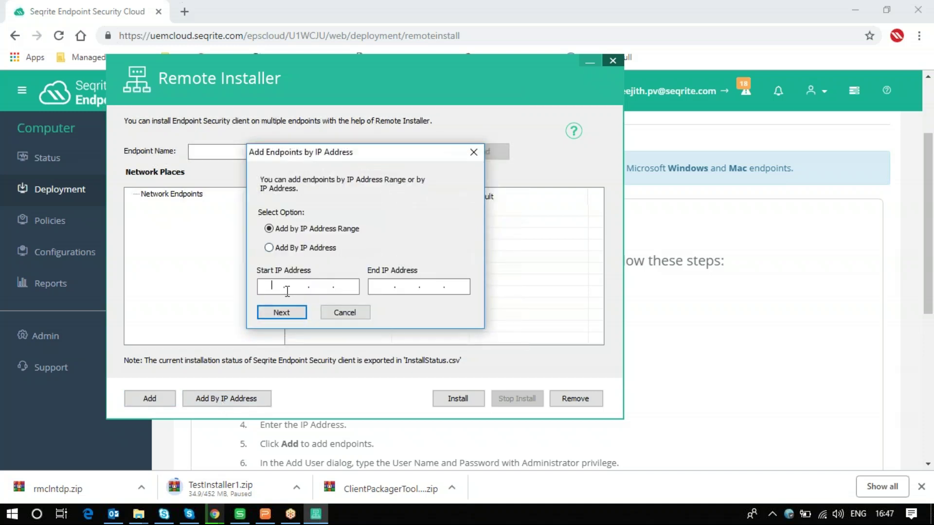
pyautogui.write('192 . ')
pyautogui.write('16')
pyautogui.write('8 . 1')
pyautogui.write('15 . 0')
pyautogui.press('Tab')
pyautogui.doubleClick(324, 288)
pyautogui.write('1')
pyautogui.press('Tab')
pyautogui.hotkey('shift', 'Tab')
pyautogui.click(355, 289)
pyautogui.press('BackSpace')
pyautogui.write('1')
pyautogui.write('50')
pyautogui.press('Tab')
pyautogui.write('19')
pyautogui.write('2 . 168 . 1 . ')
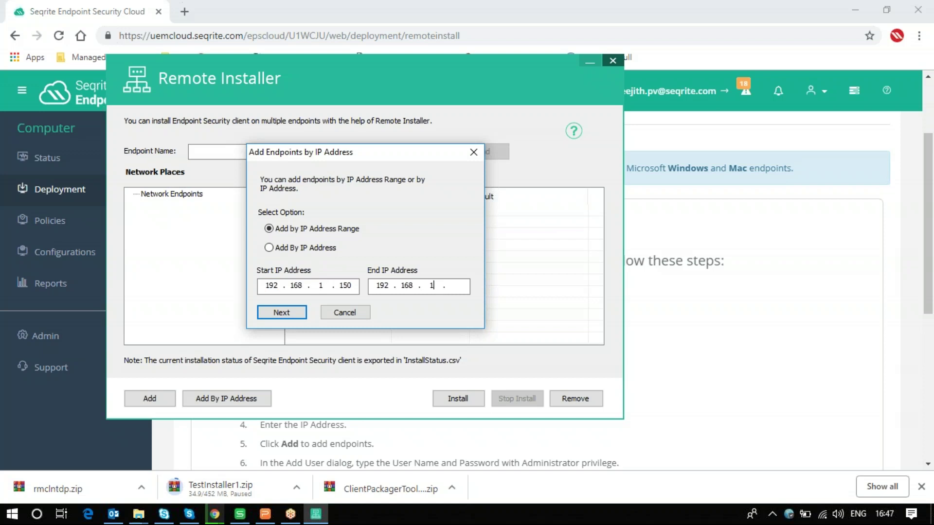
pyautogui.write('151')
# - Add the 'admin' user account with its password for deployment
pyautogui.click(298, 313)
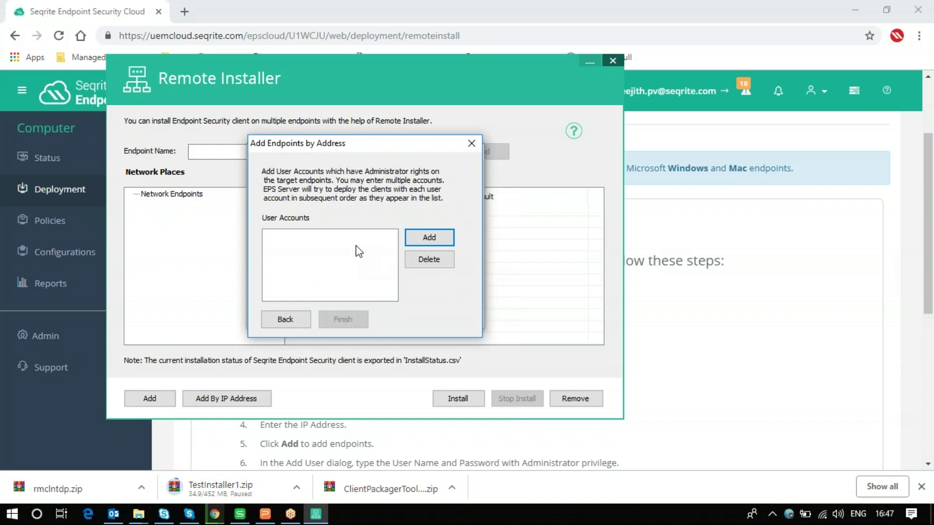
pyautogui.click(431, 243)
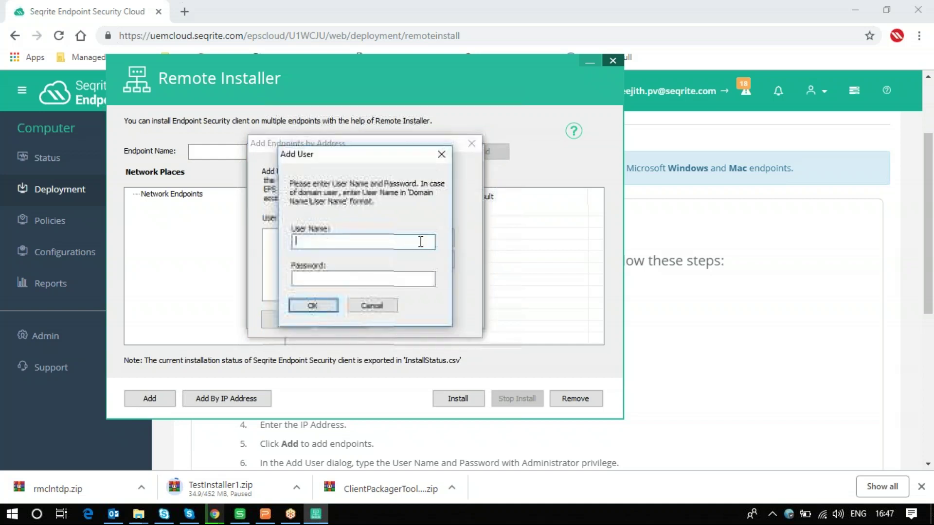
pyautogui.write('admin')
pyautogui.press('Tab')
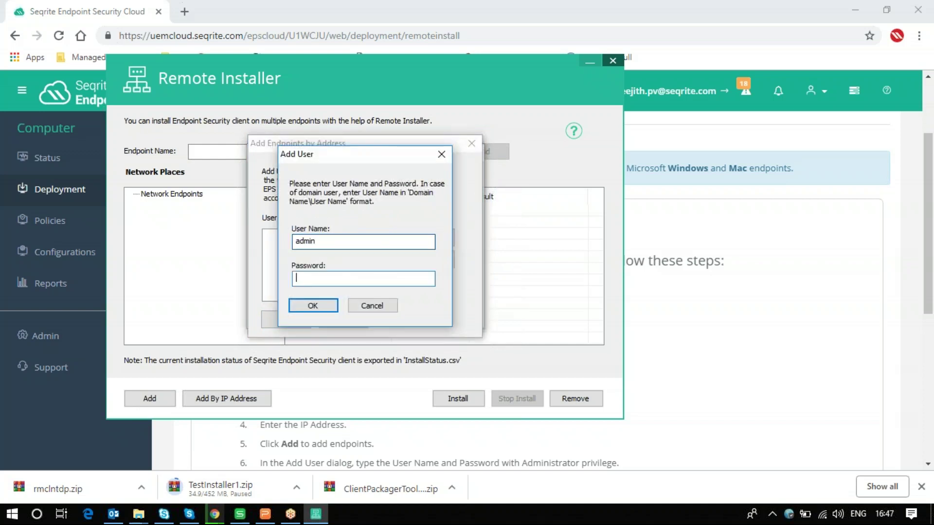
pyautogui.write('•••')
pyautogui.write('•••')
pyautogui.click(311, 305)
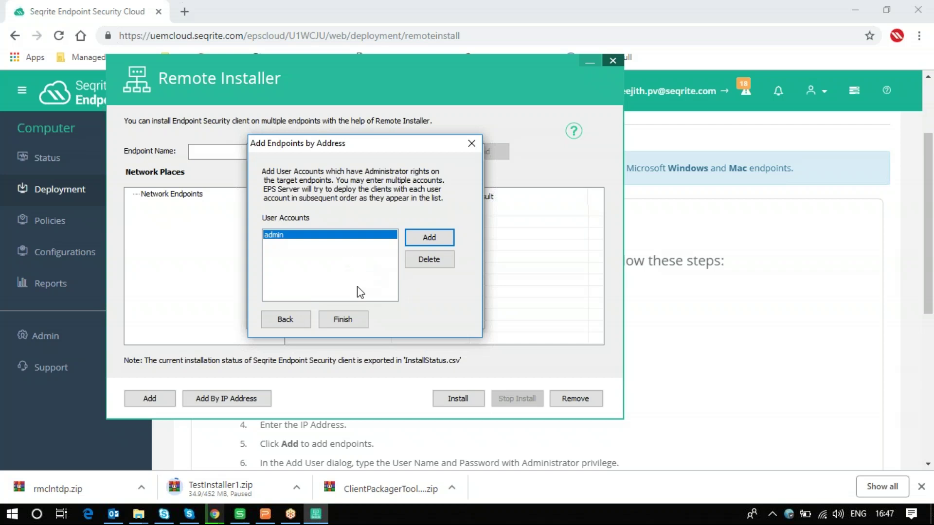
# - Finish listing endpoints 192.168.1.150 and 192.168.1.151 and queue installation on the checked ones
pyautogui.click(354, 318)
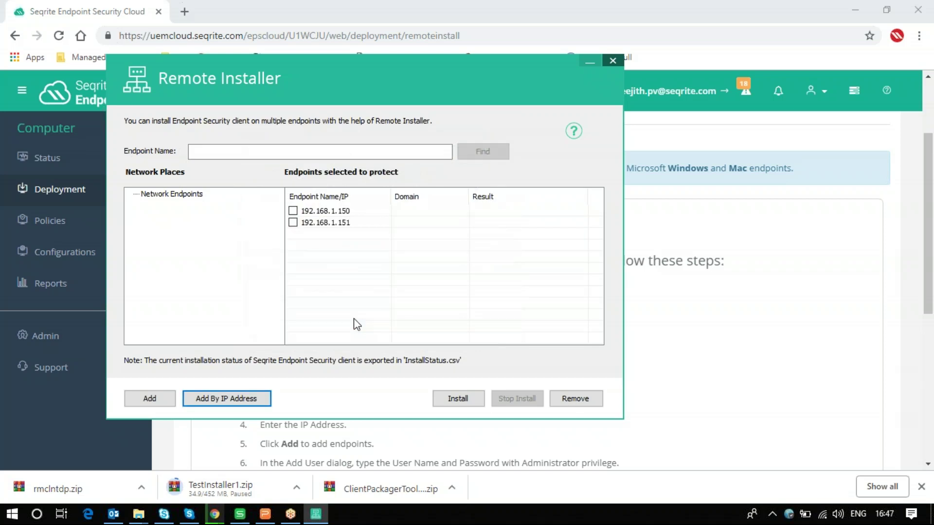
pyautogui.click(293, 211)
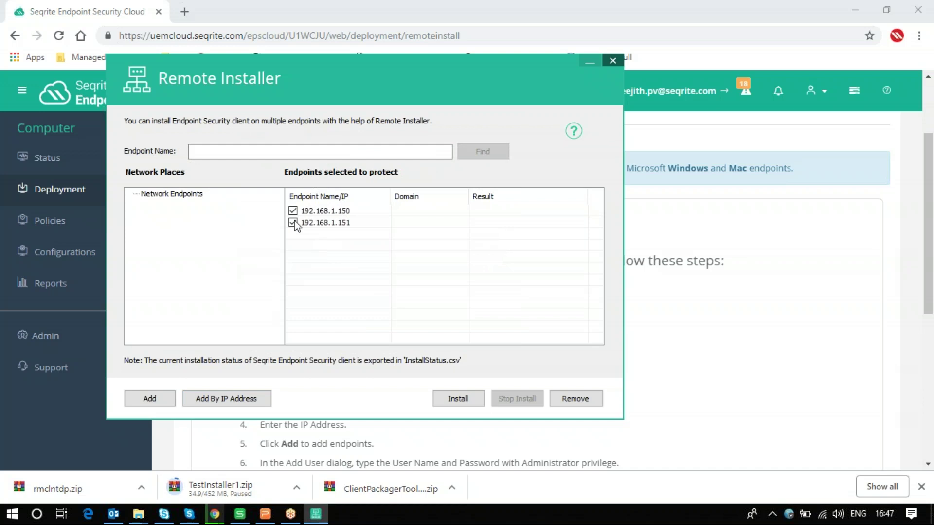
pyautogui.click(463, 399)
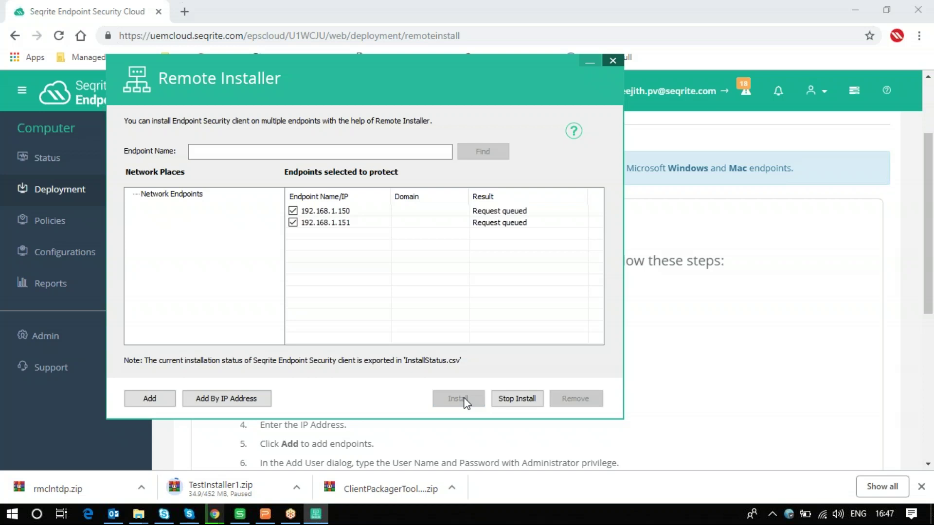
pyautogui.click(239, 156)
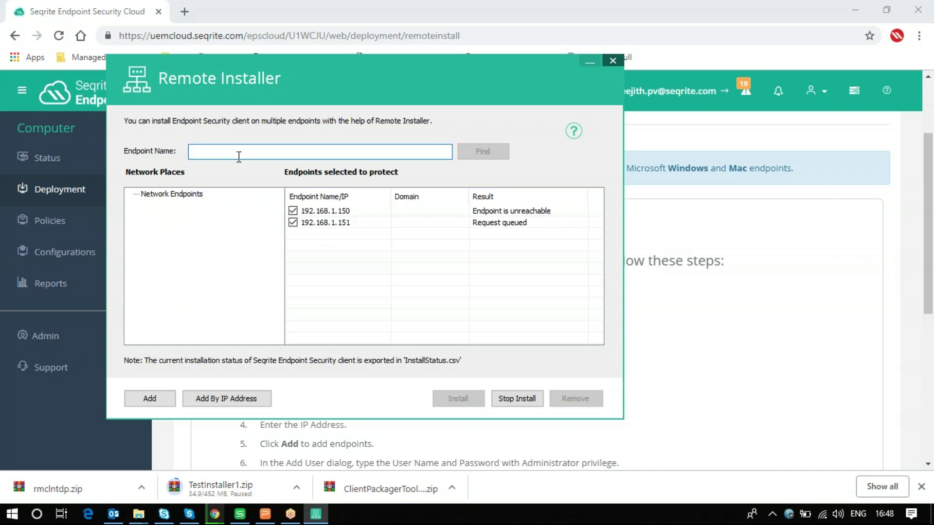
# - Search for endpoint 'cochin', including advanced search, and dismiss the no-matches message
pyautogui.write('co')
pyautogui.write('chin')
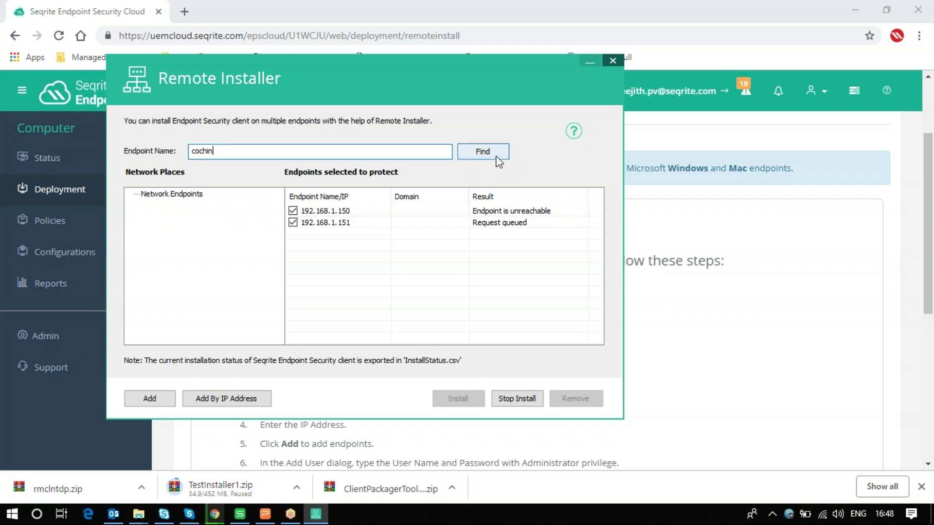
pyautogui.click(495, 154)
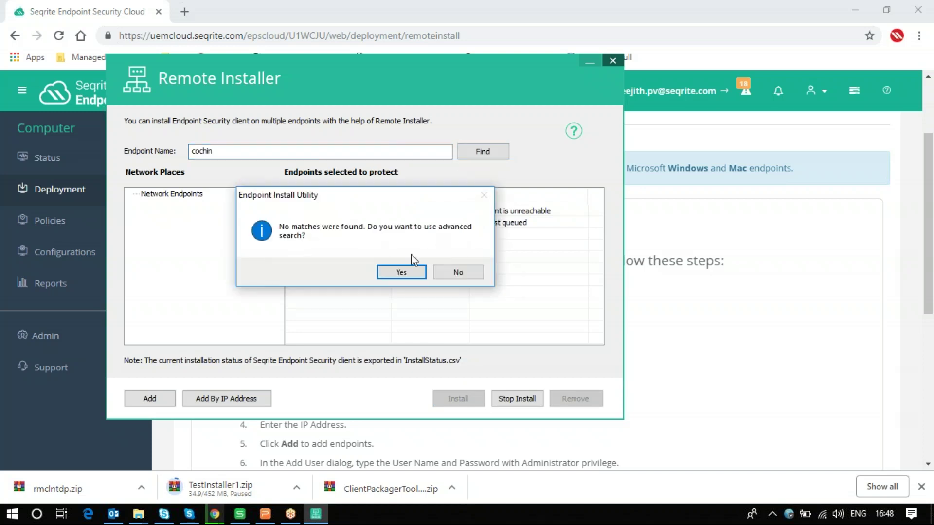
pyautogui.click(388, 276)
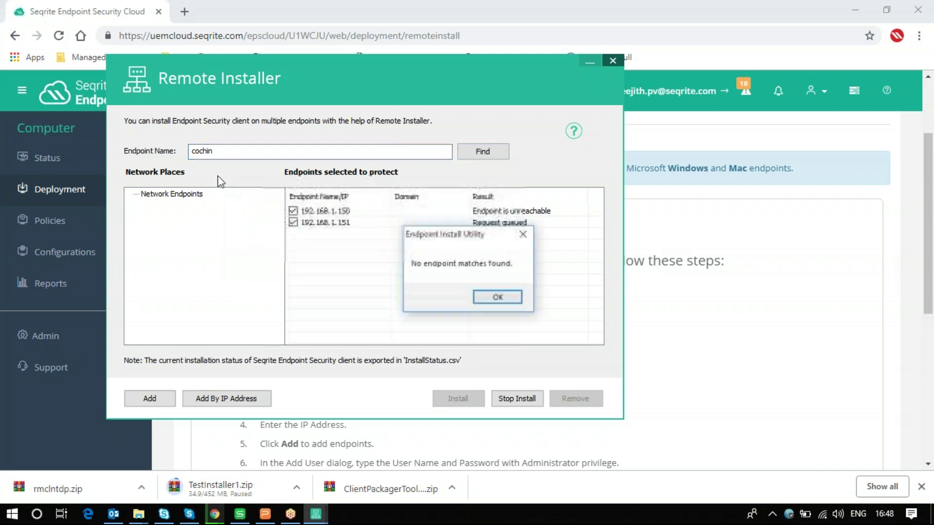
pyautogui.click(502, 297)
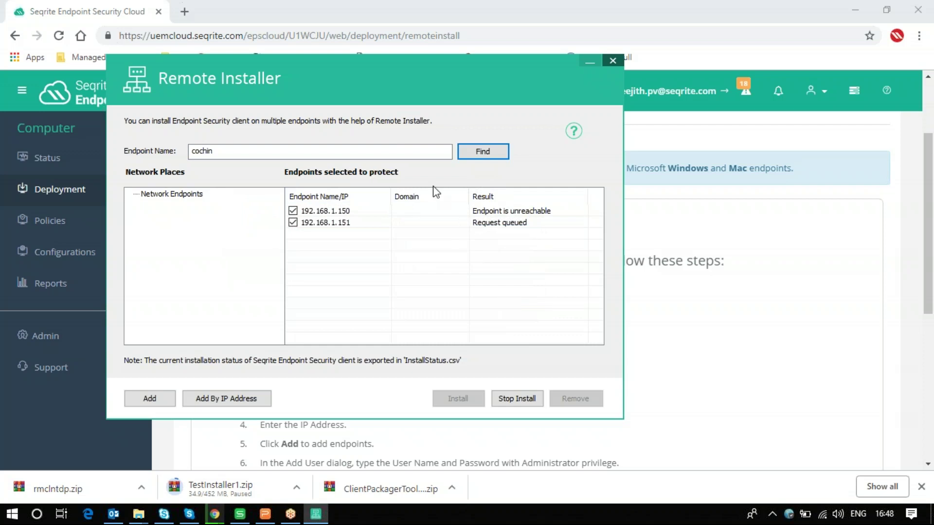